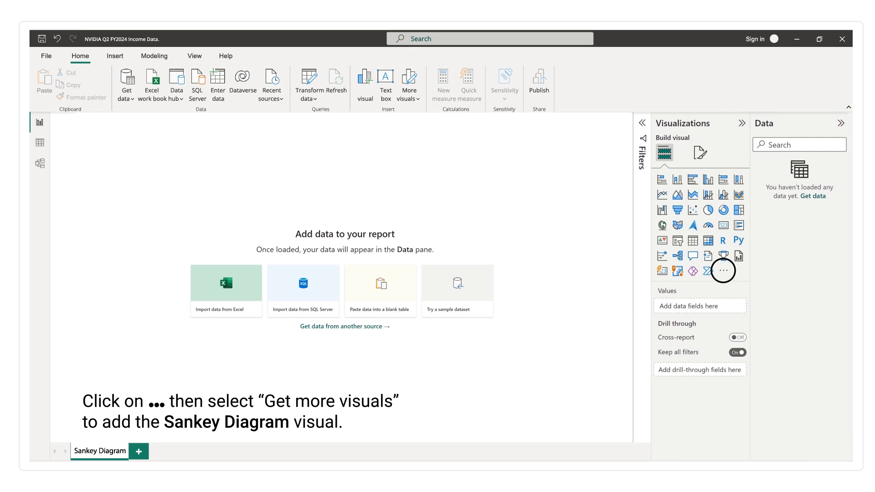
Search 'chartexpo' in the visuals store and add ChartExpo's Sankey Diagram for Power BI.
left_click(723, 271)
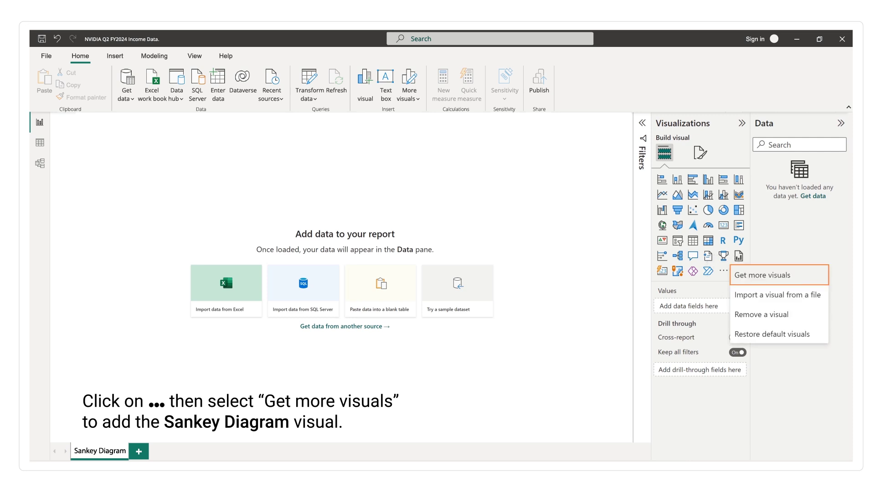
left_click(760, 275)
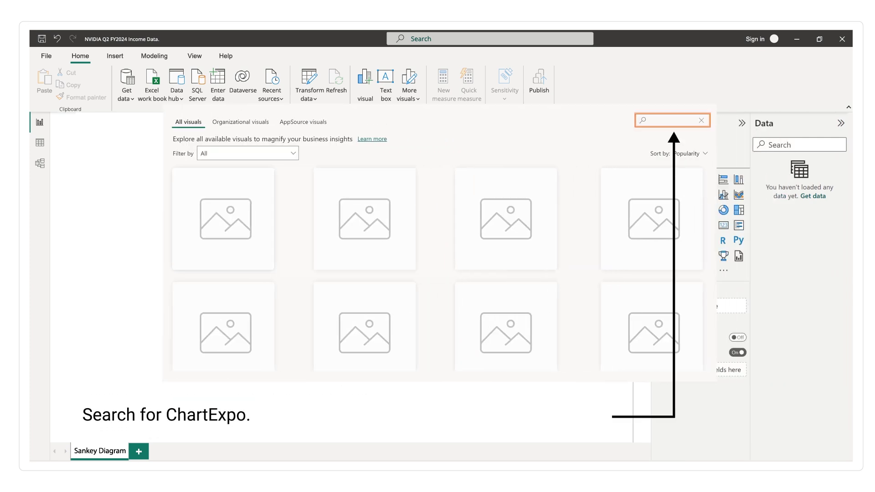
left_click(657, 121)
type("chartexp")
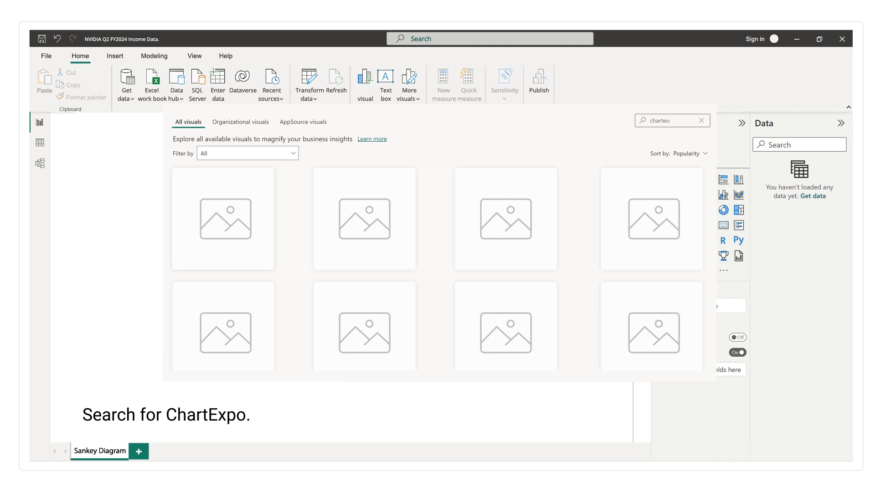
type("o")
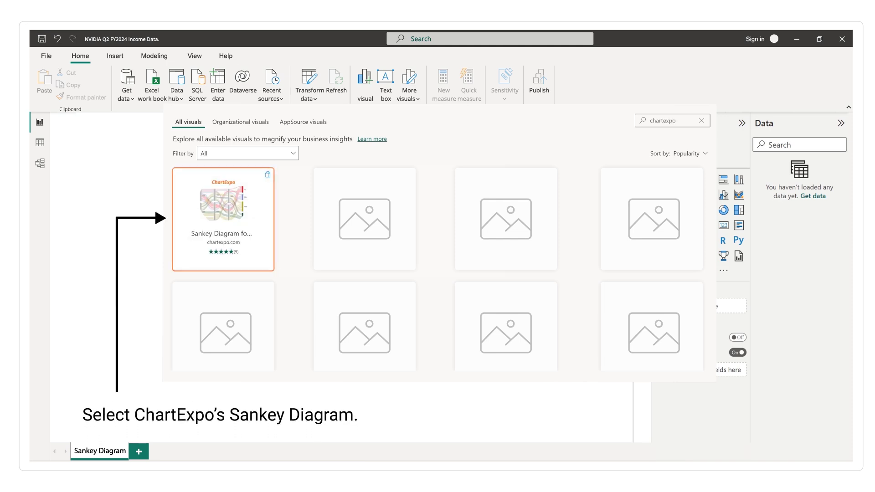
left_click(223, 214)
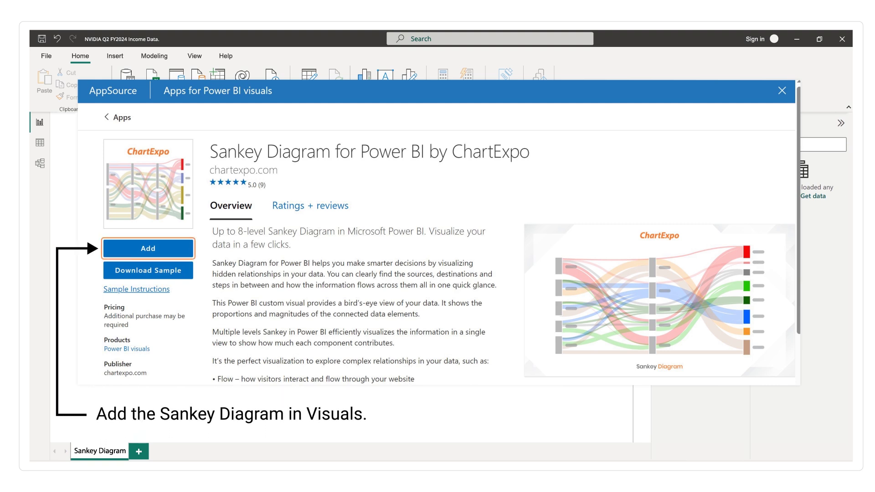
left_click(147, 249)
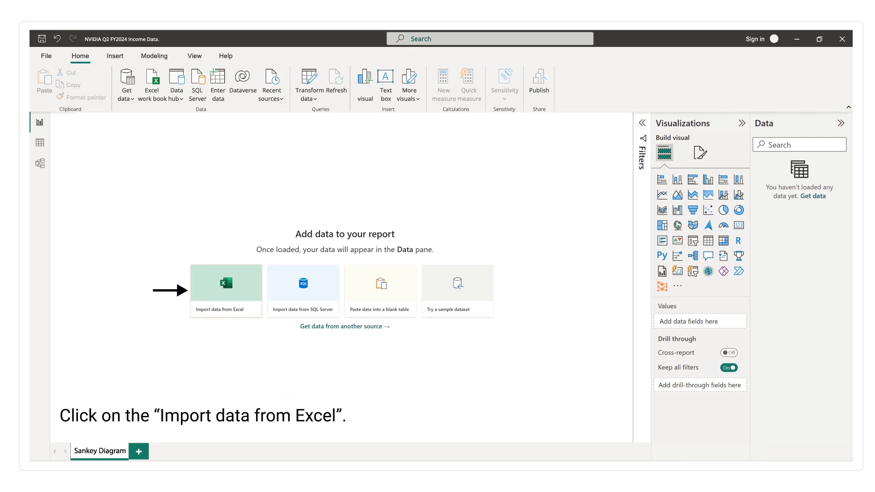
Import the NVIDIA Q2 FY2024 Income Stmnt worksheet from the NVIDIA Q2 FY2024 Income Statement Excel file.
left_click(226, 283)
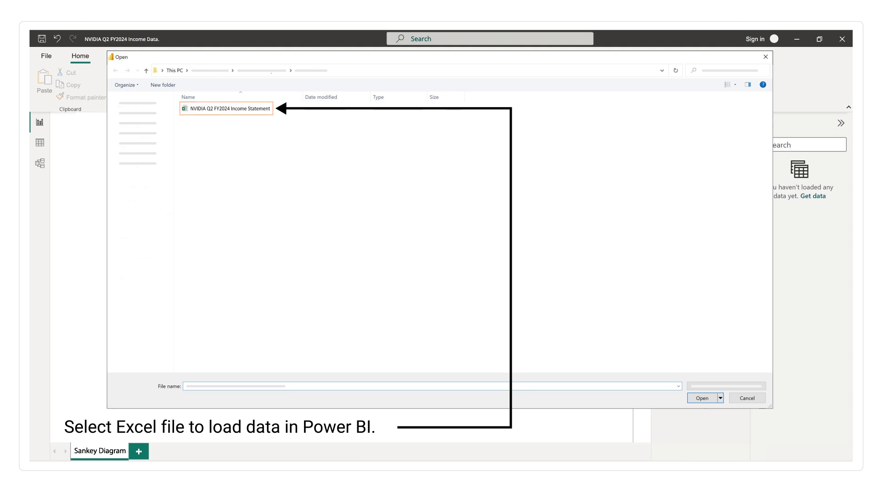
left_click(200, 109)
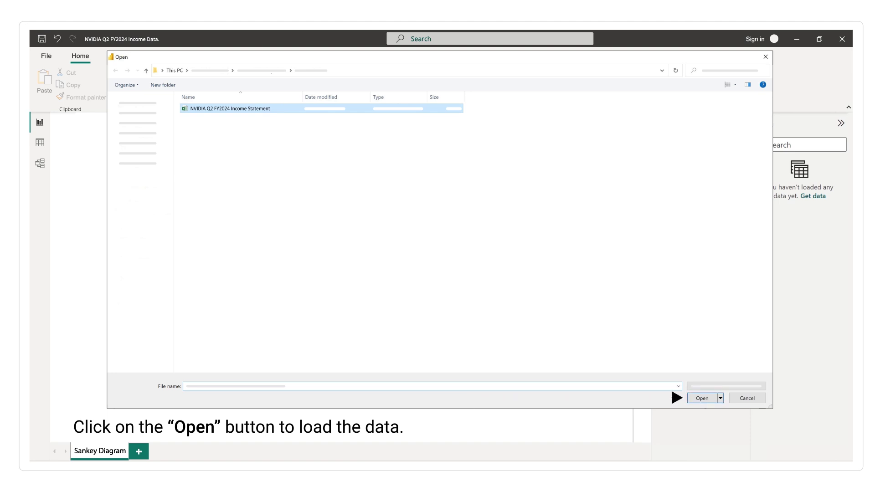
left_click(702, 398)
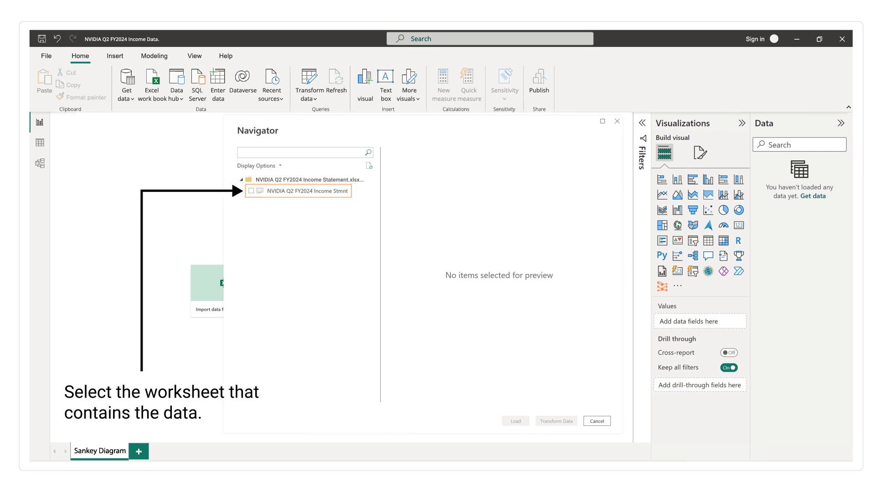
left_click(251, 191)
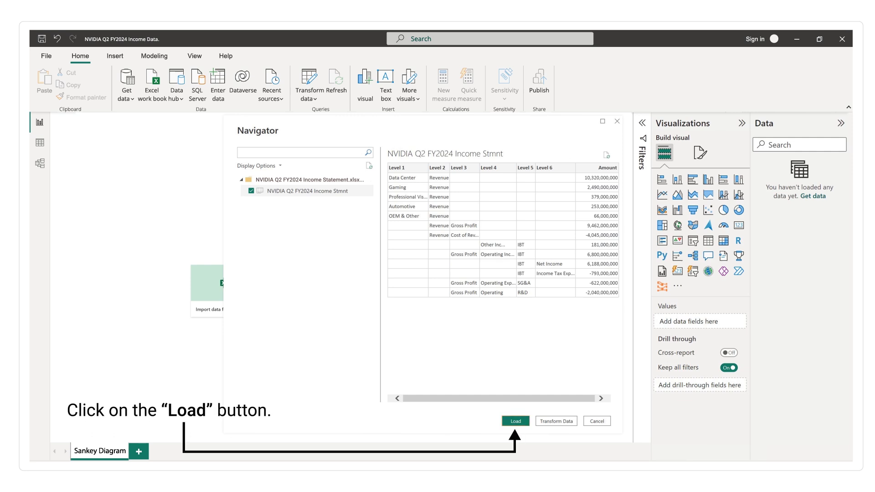
left_click(515, 421)
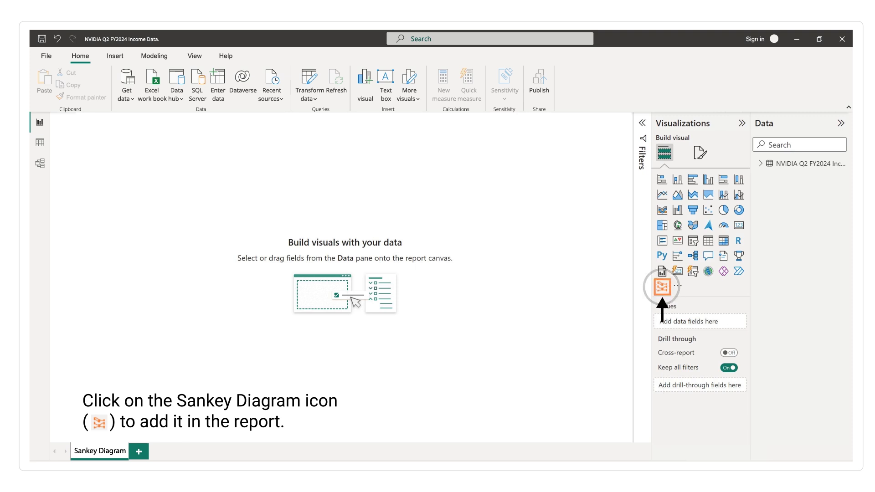
Add a Sankey visual with Level 1–6 as Category Data and Amount as Measure Data.
left_click(662, 287)
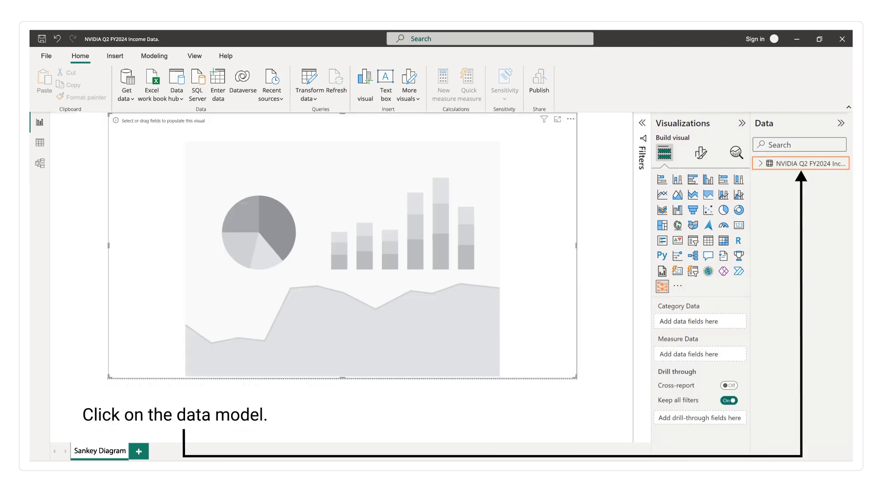
left_click(759, 163)
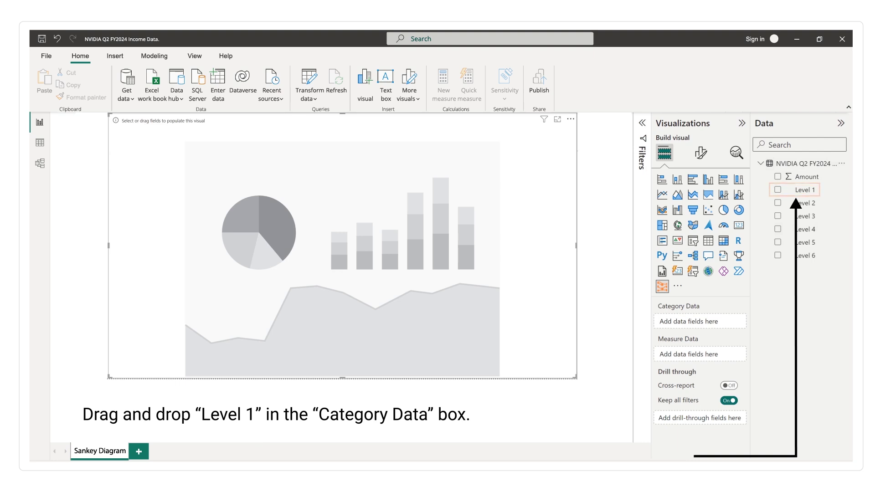
left_click_drag(800, 191, 711, 323)
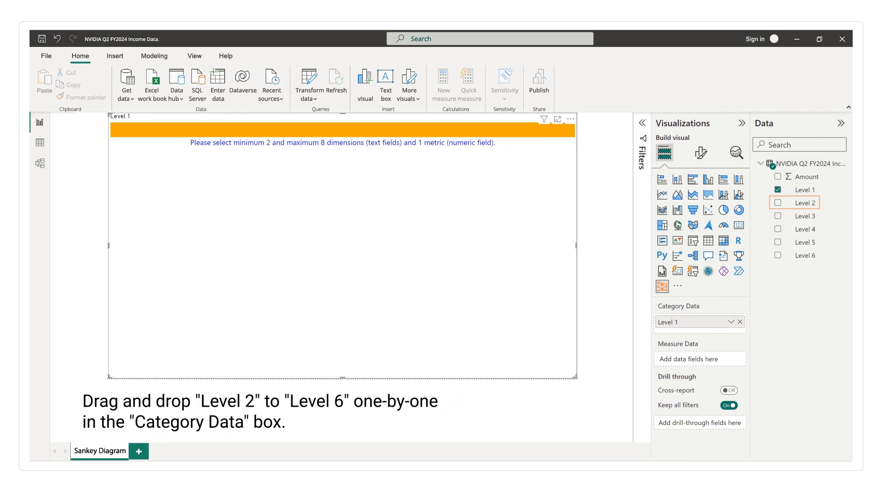
left_click_drag(805, 203, 744, 338)
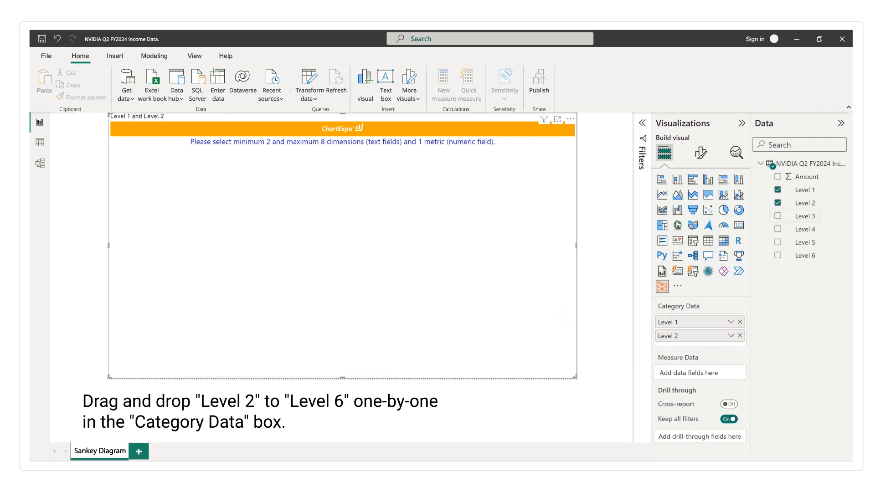
left_click_drag(805, 216, 744, 351)
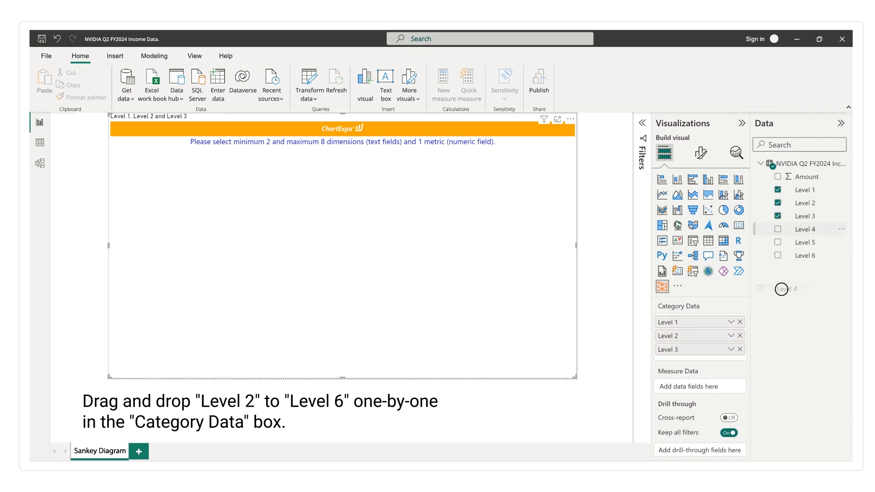
left_click_drag(782, 289, 747, 361)
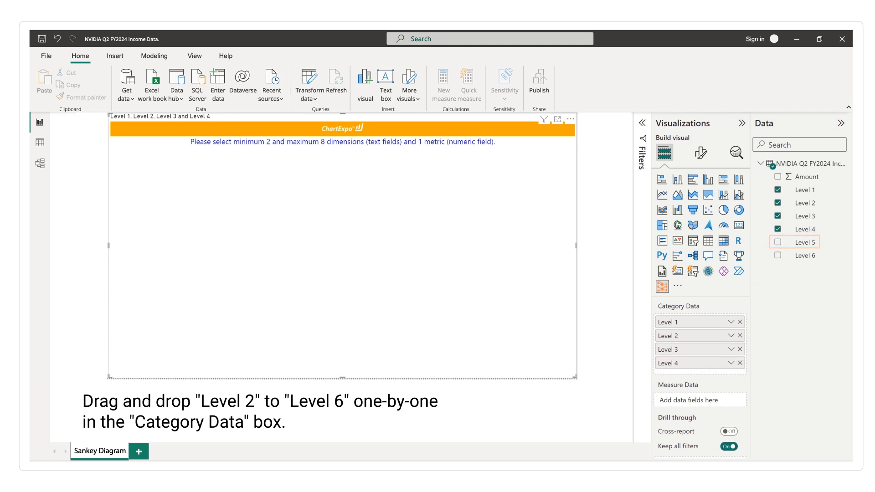
left_click_drag(805, 242, 800, 251)
left_click_drag(757, 355, 720, 371)
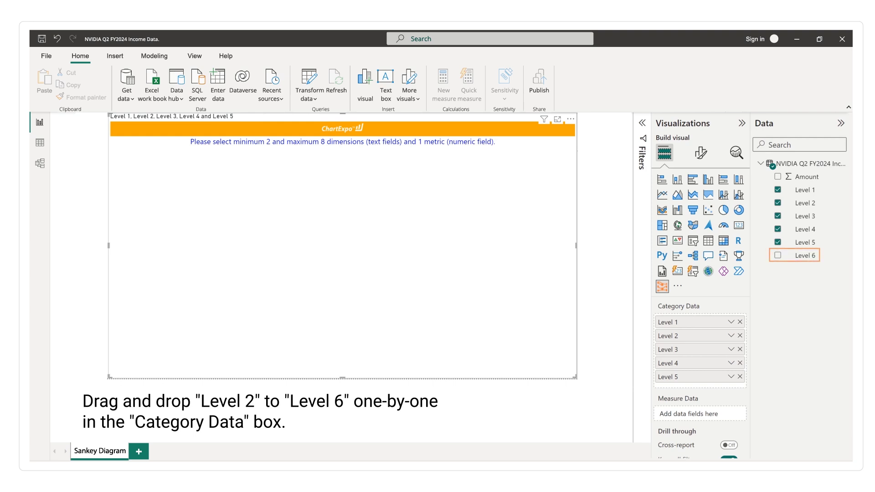
left_click_drag(805, 255, 738, 387)
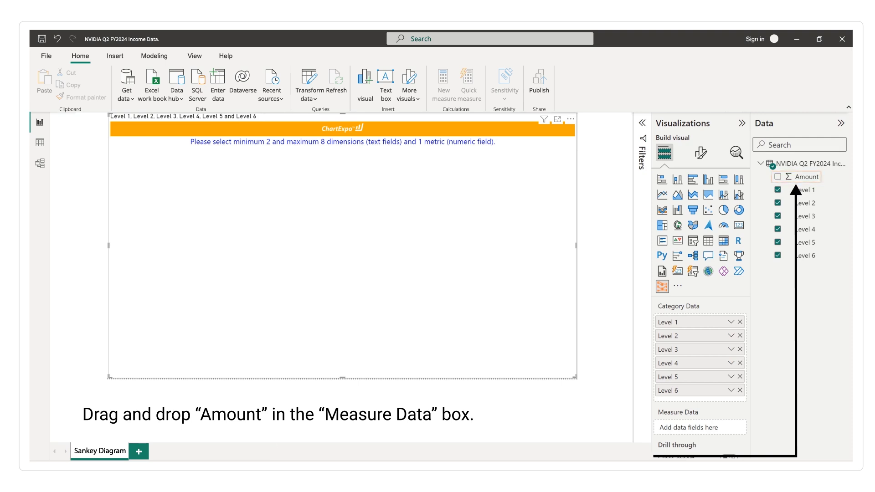
left_click_drag(802, 177, 699, 428)
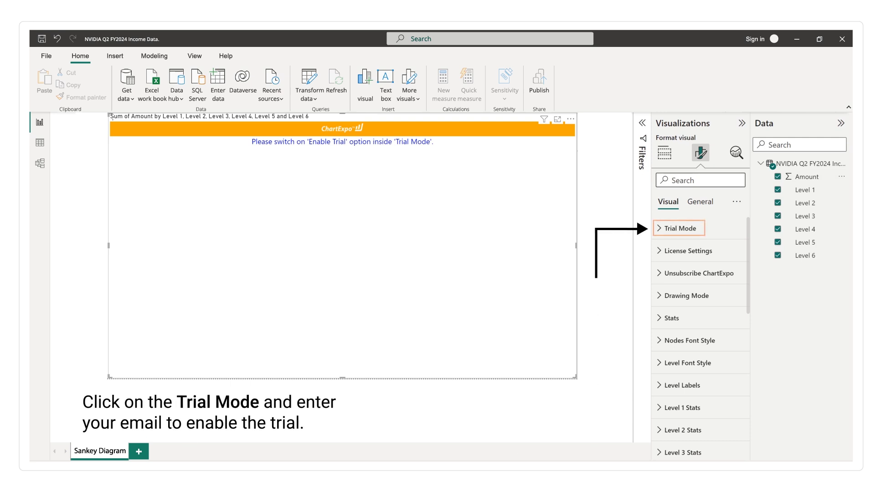
Turn on ChartExpo Trial Mode using the user's e-mail address.
left_click(659, 229)
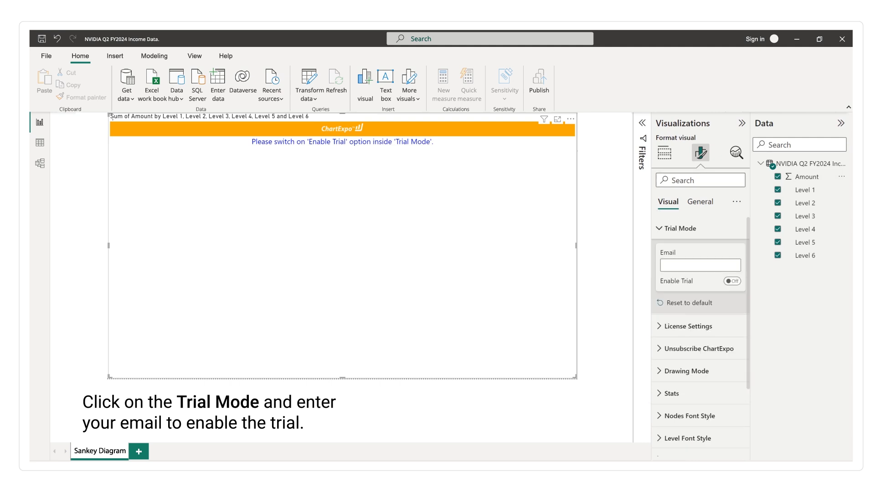
left_click(668, 265)
type("------@------.com")
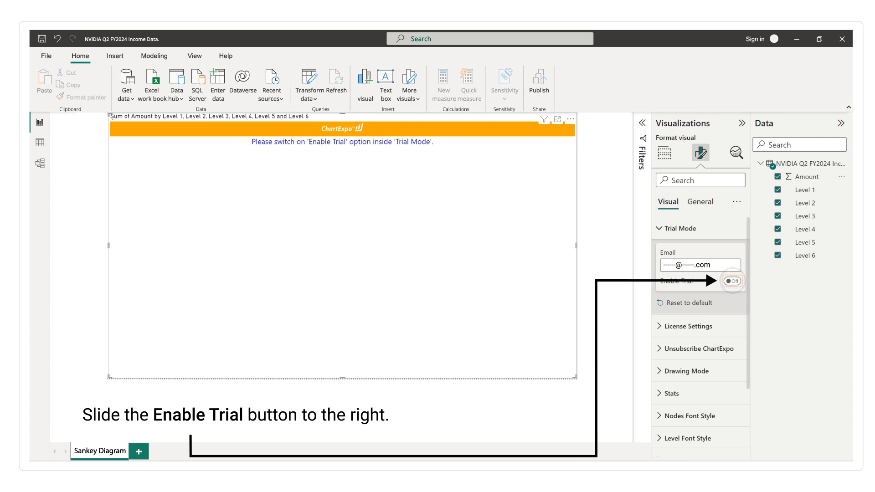
left_click(733, 281)
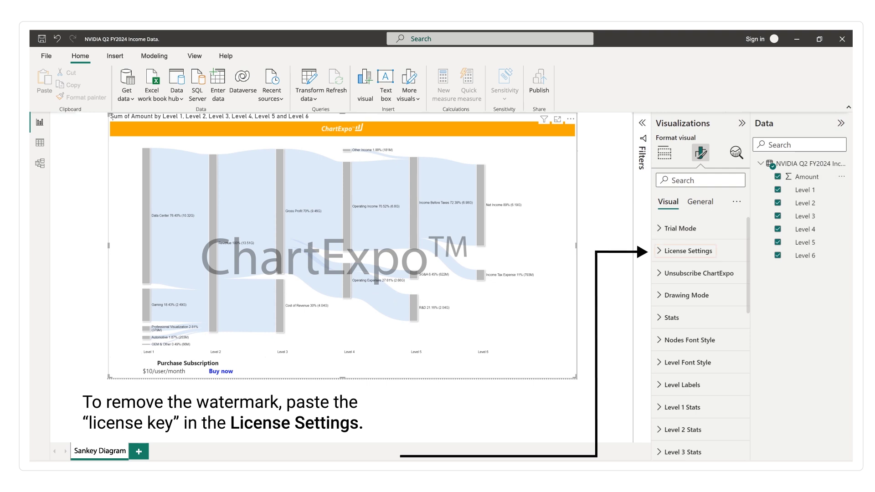
Paste the ChartExpo license key in License Settings and enable the license.
left_click(659, 250)
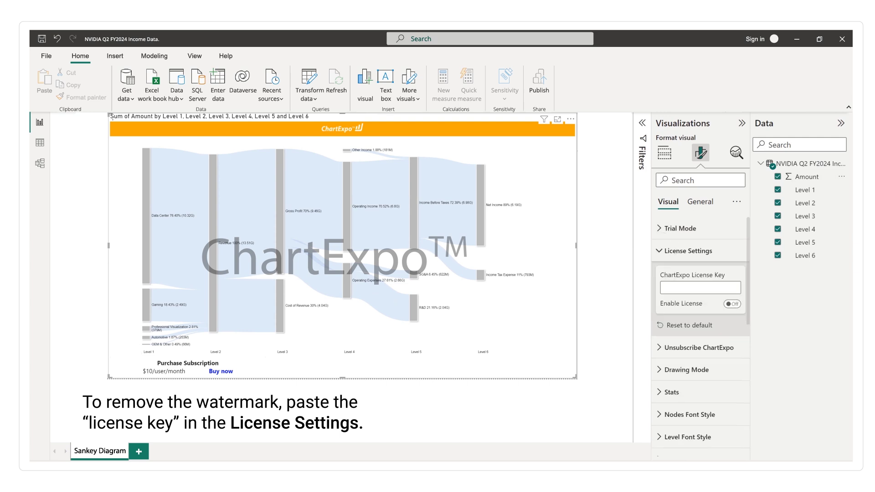
left_click(671, 287)
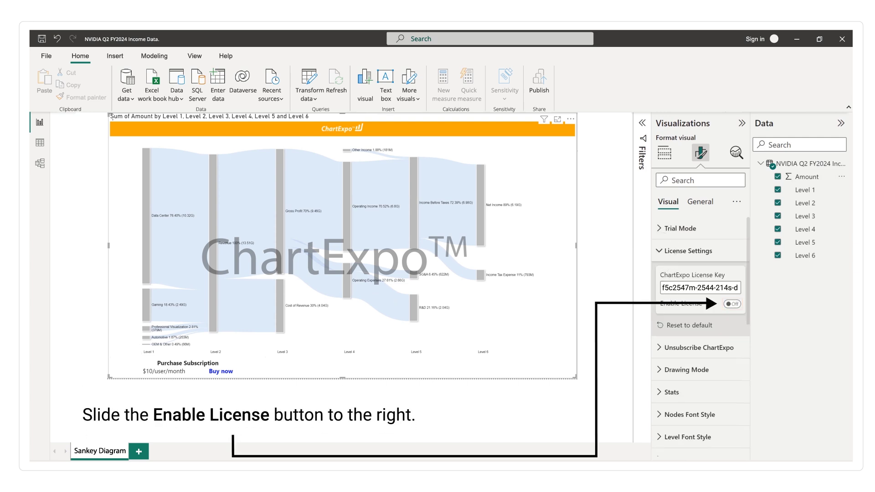
left_click(732, 303)
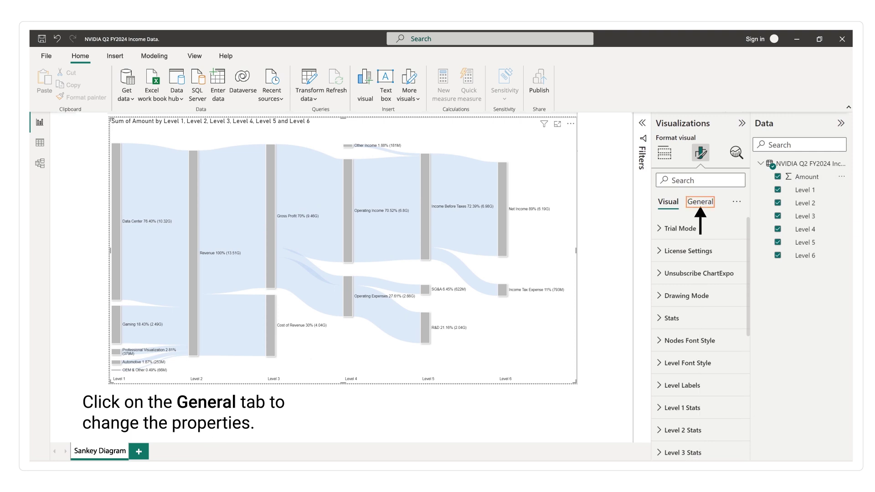
Set the visual's title text to 'NVIDIA Q2 FY2024 Income Statement'.
left_click(700, 201)
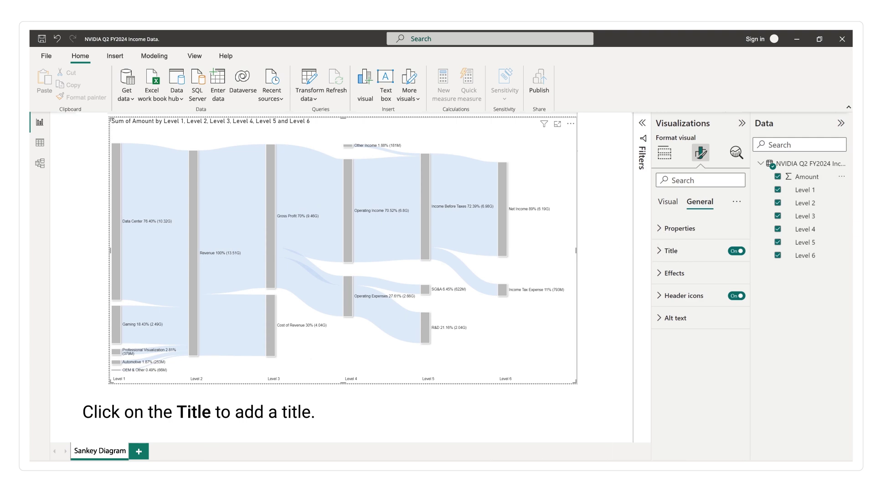
left_click(658, 250)
left_click(668, 305)
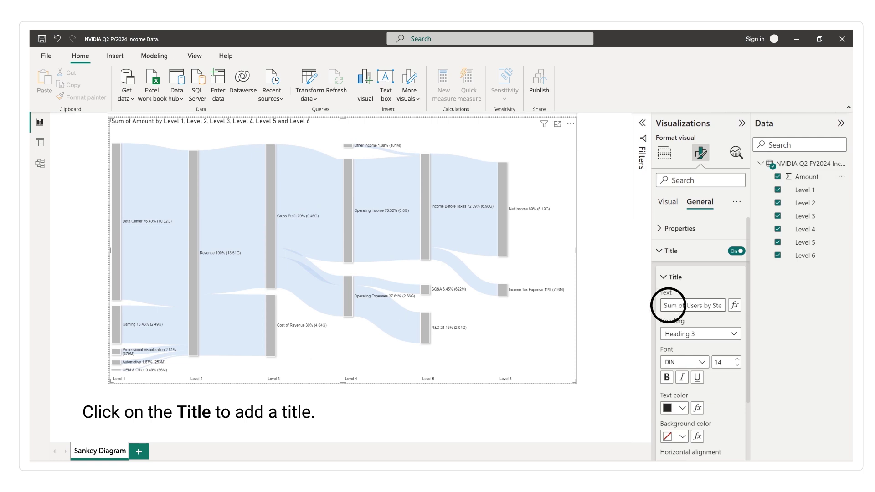
type("NVIDIA Q2 FY2024 Income Statement")
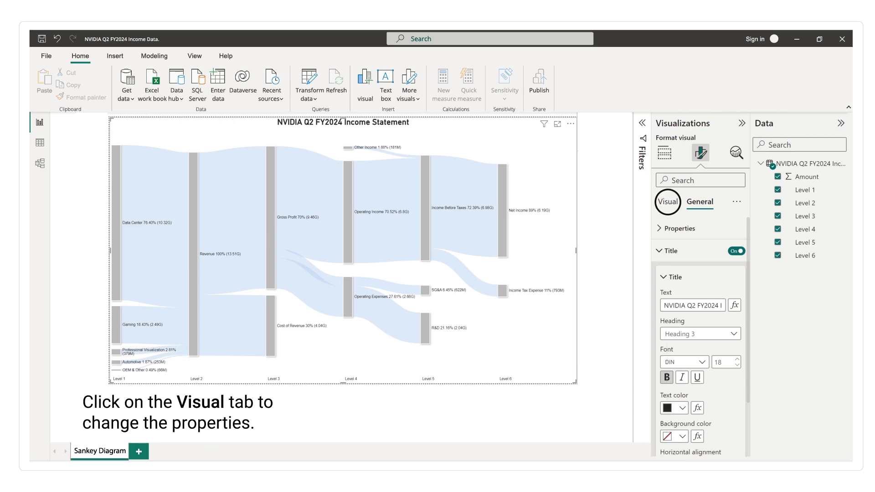
Set Drawing Mode labels to Currency Format and change the billions suffix from bn to B.
left_click(668, 202)
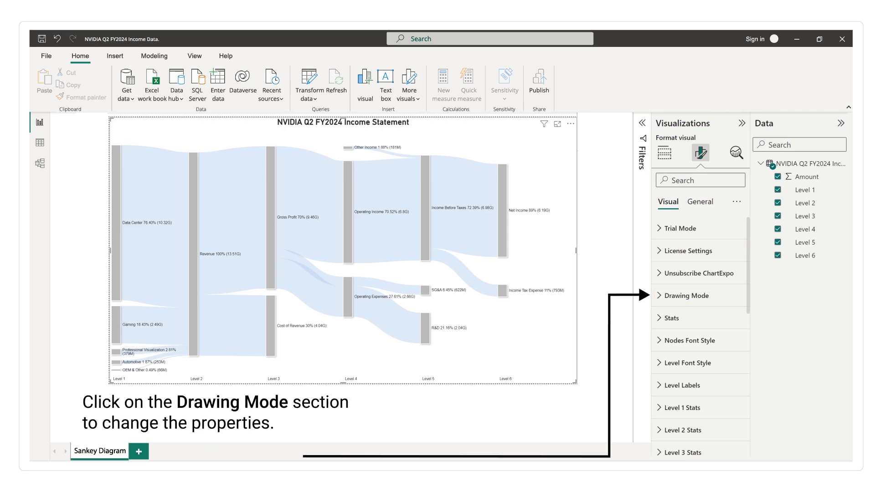
left_click(678, 295)
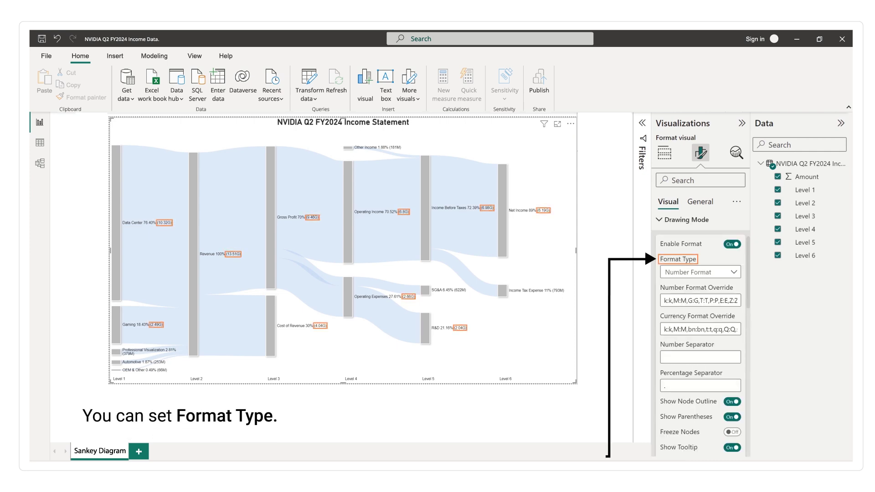
left_click(733, 272)
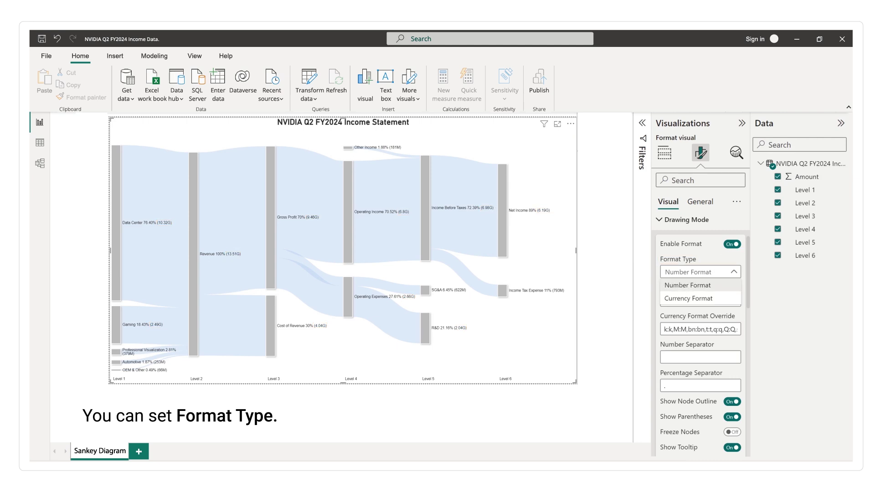
left_click(690, 297)
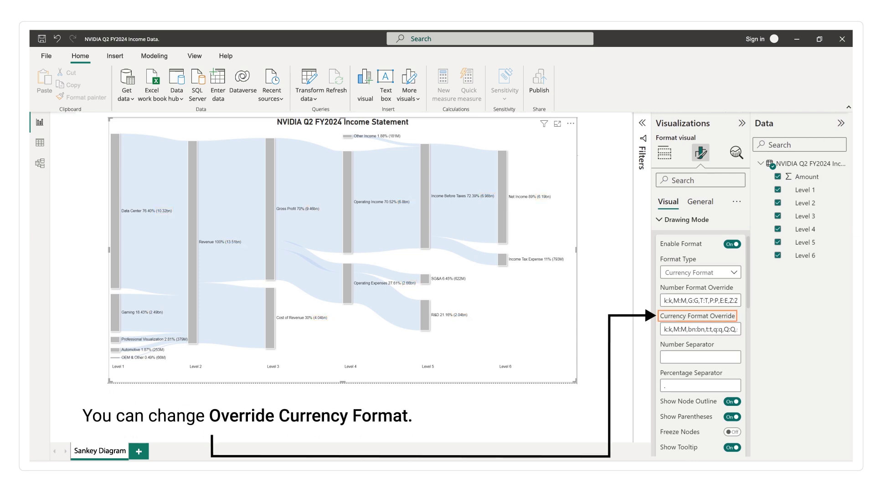
double_click(694, 329)
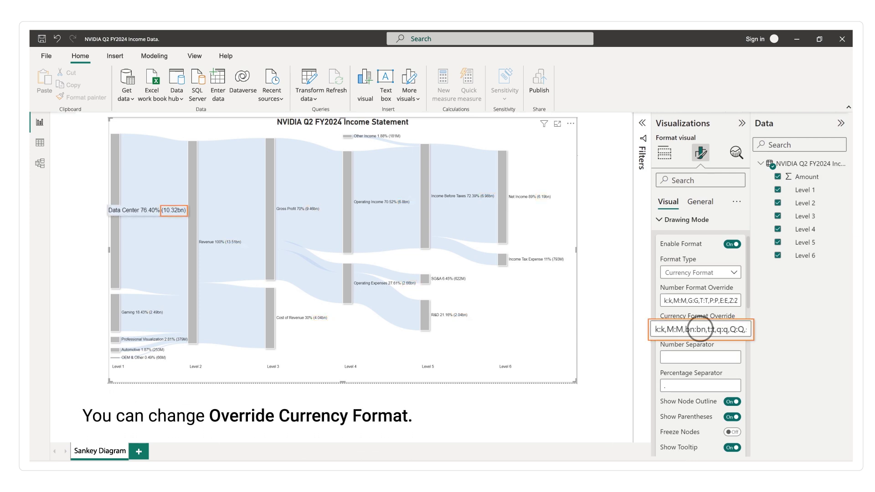
type("B")
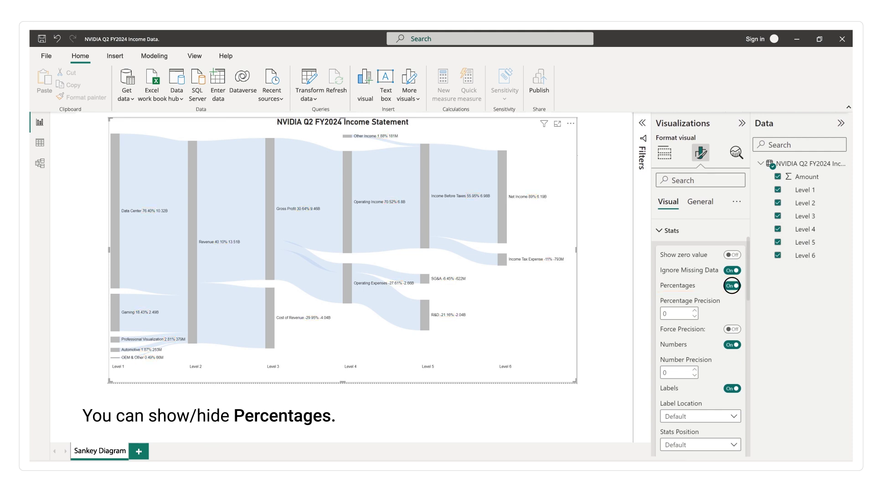
Turn off label percentages and give the values a '$' prefix.
left_click(732, 285)
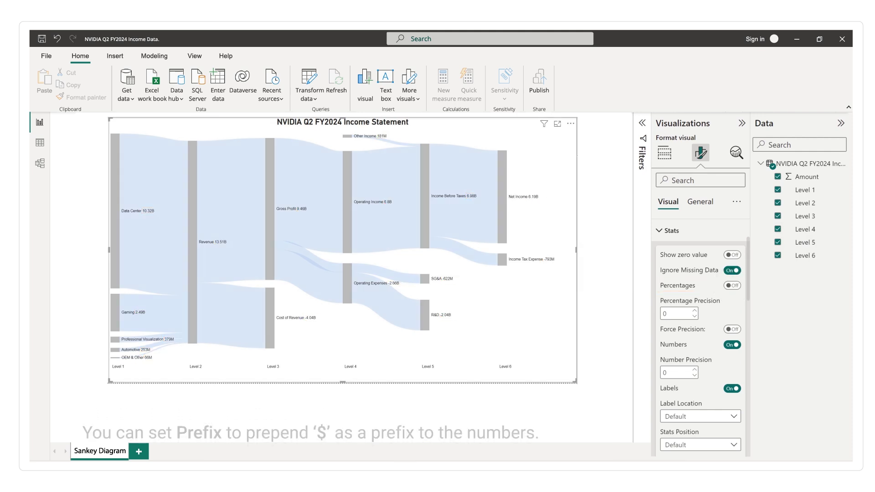
scroll(747, 298, "down", 3)
scroll(747, 299, "down", 2)
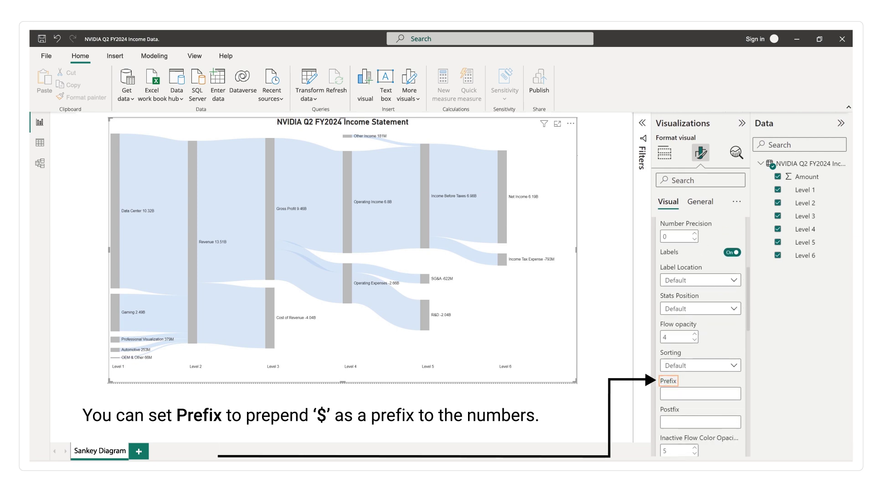
left_click(668, 394)
type("$")
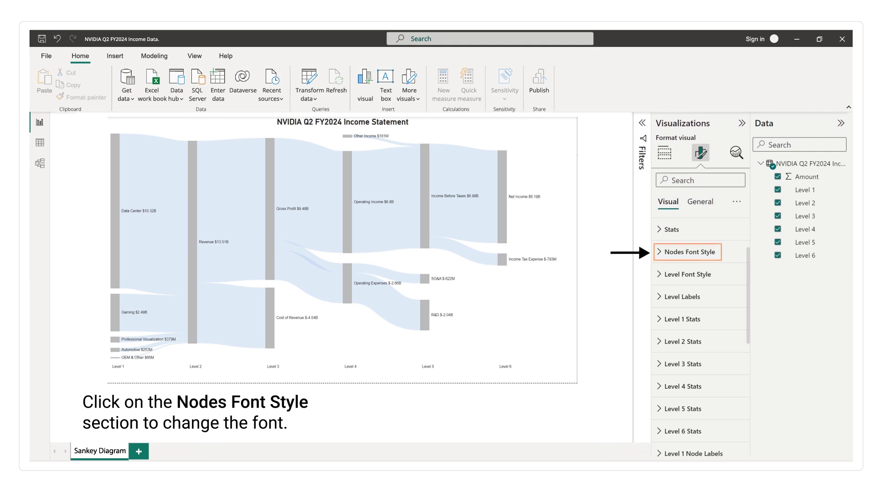
Switch Bold on under Nodes Font Style for the node labels.
left_click(659, 252)
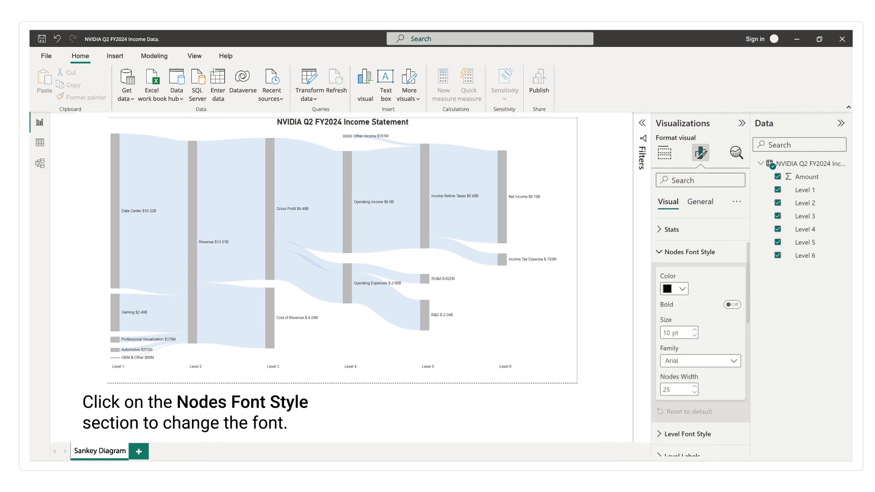
left_click(732, 304)
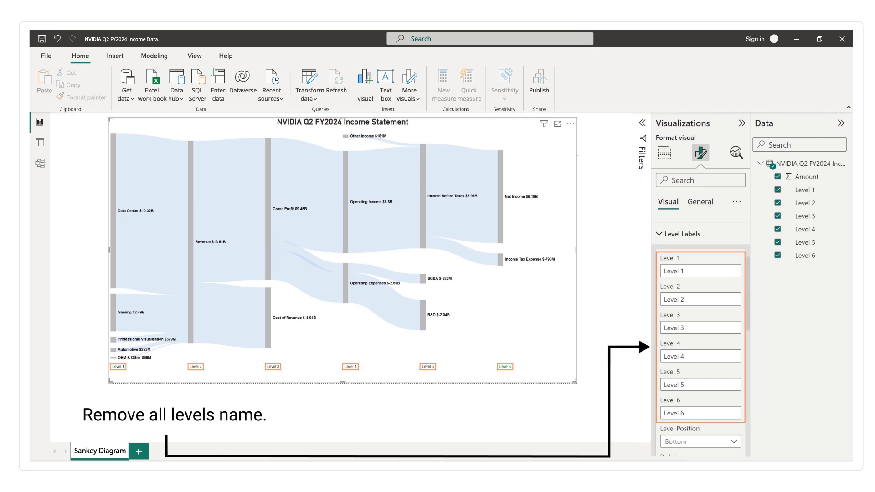
Blank out the Level 1 through Level 6 label text boxes.
left_click(673, 271)
key("ctrl+a")
key("BackSpace")
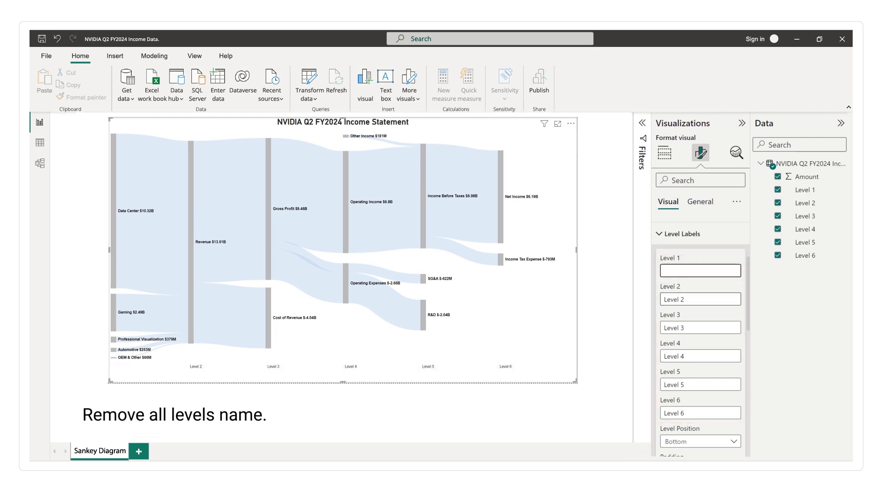
left_click(671, 299)
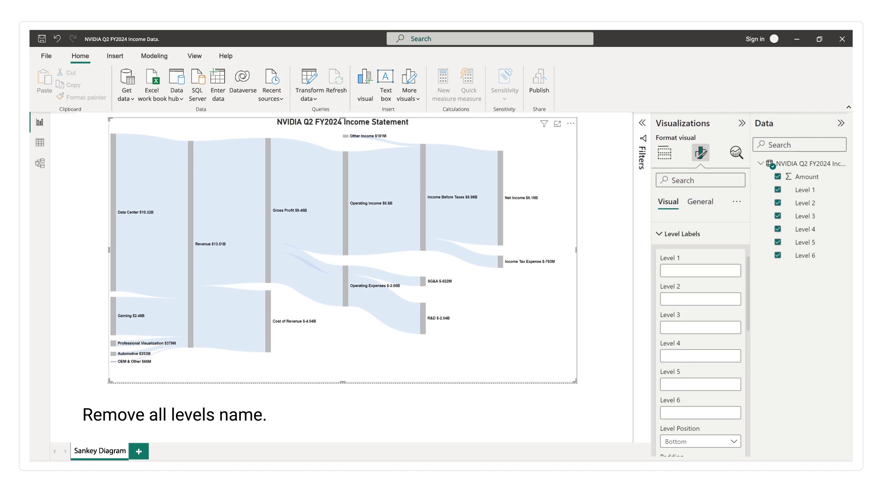
left_click(658, 234)
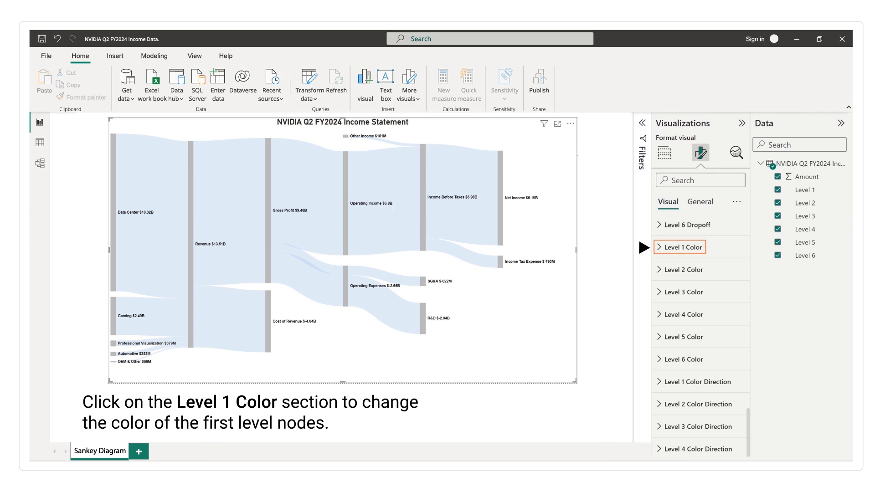
Color Data Center, Gaming, Professional Visualization, Automotive and OEM & Other nodes dark grey.
left_click(658, 247)
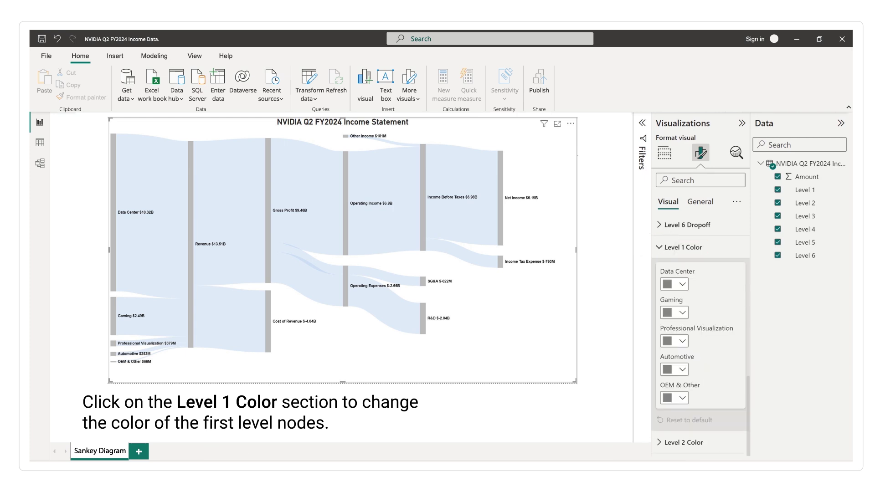
left_click(667, 284)
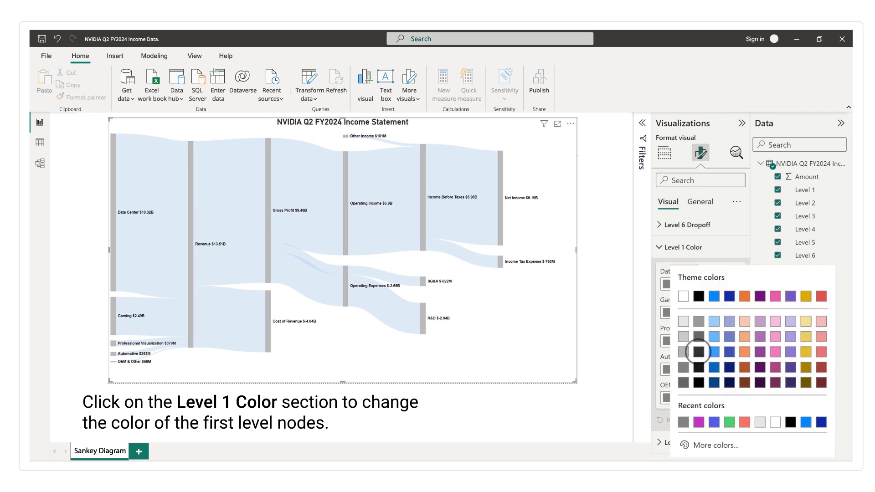
left_click(699, 337)
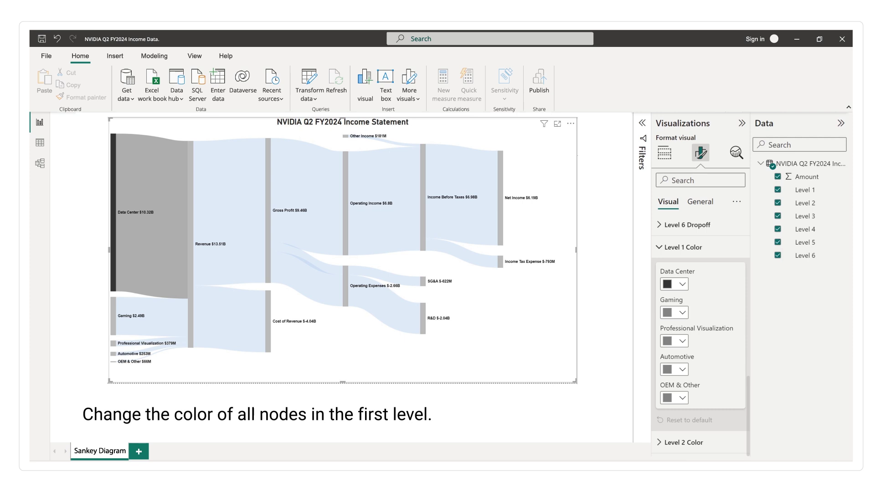
left_click(667, 312)
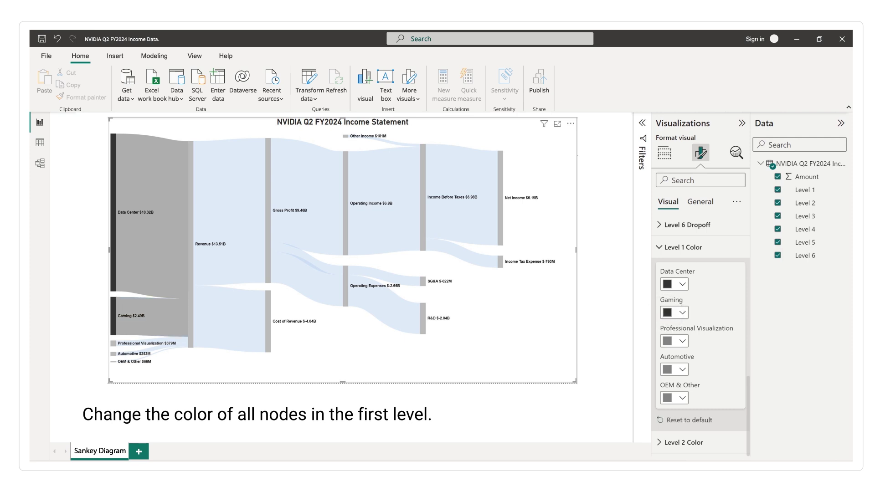
left_click(666, 341)
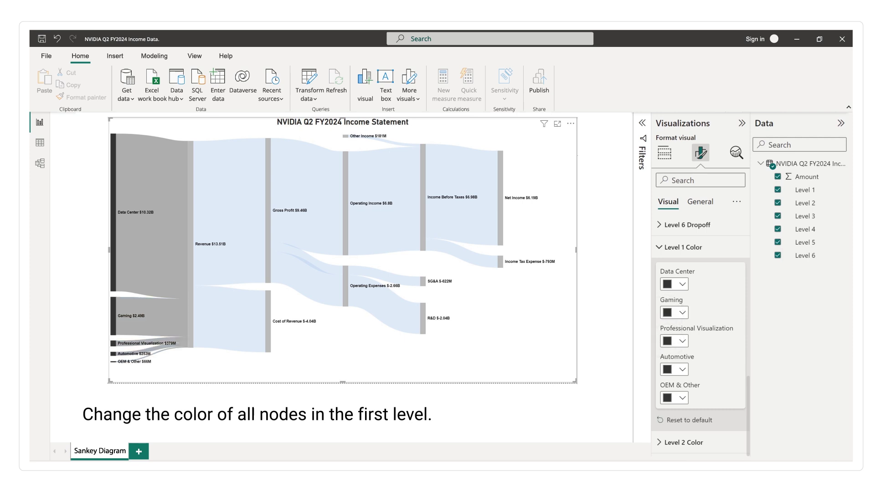
left_click(658, 247)
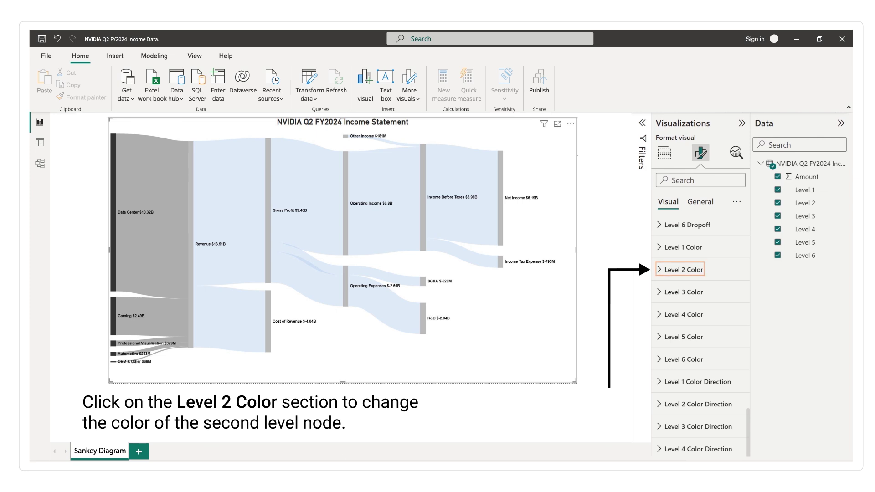
Set the Revenue node colour to black in Level 2 Color.
left_click(658, 269)
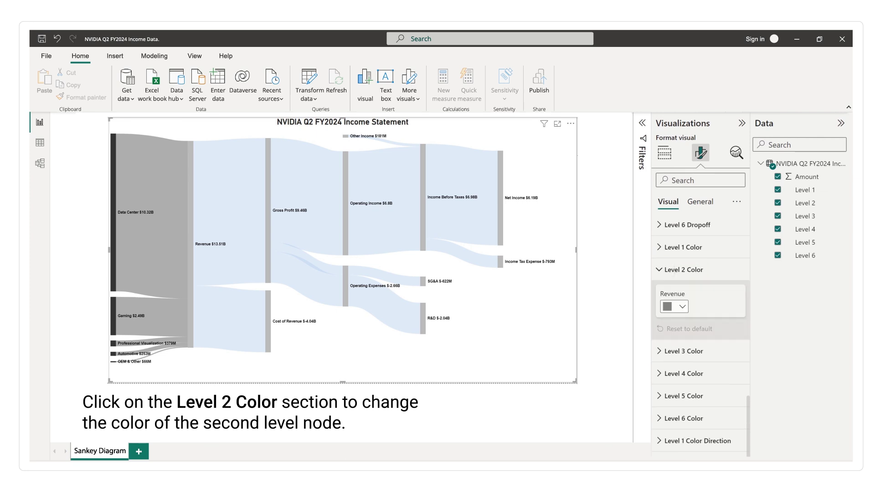
left_click(667, 306)
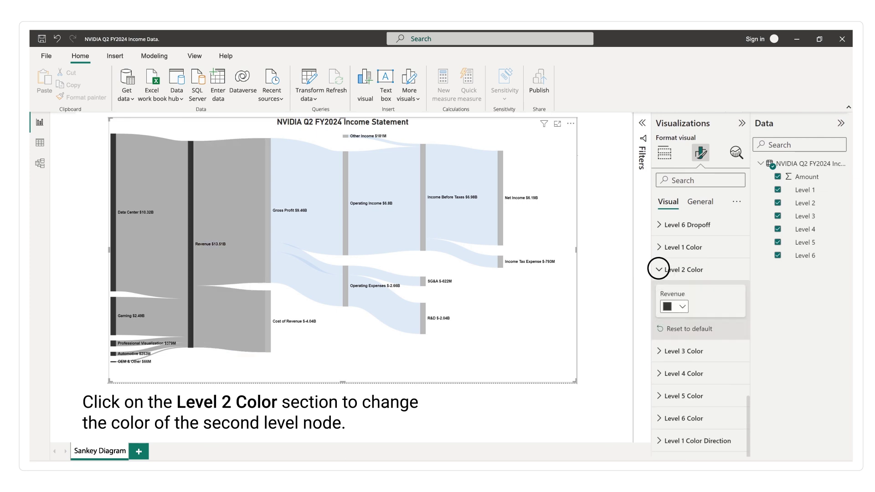
left_click(659, 269)
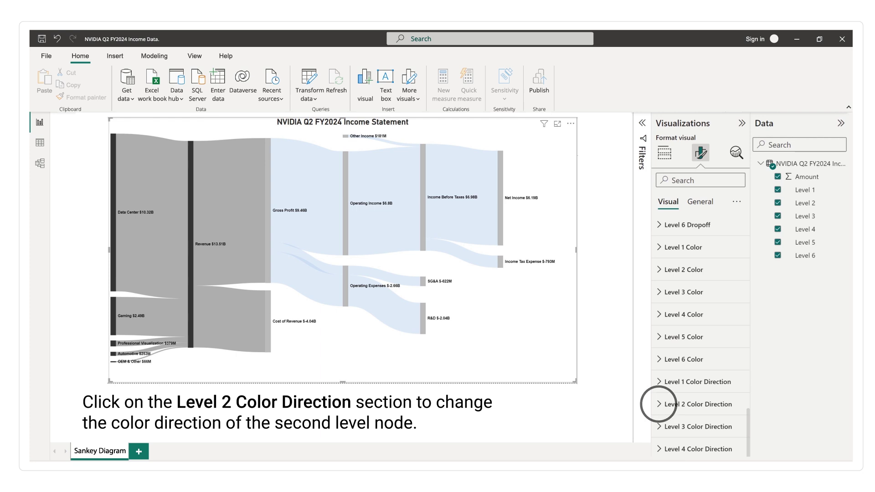
Set Revenue's Level 2 colour direction to Node Links Left so its flows turn light blue.
left_click(659, 403)
left_click(733, 382)
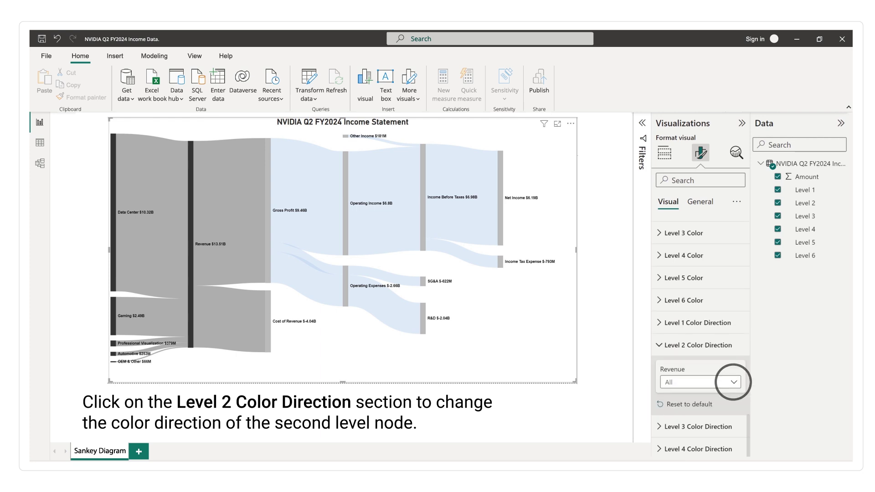
left_click(683, 421)
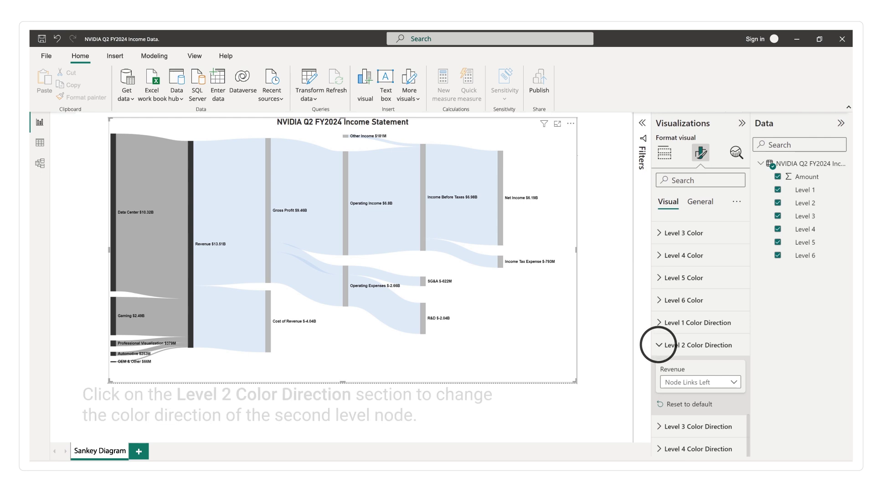
left_click(659, 345)
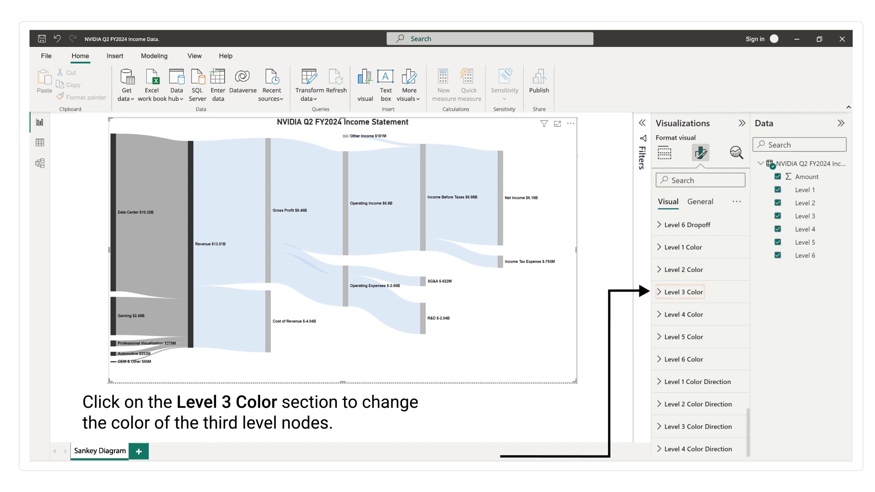
Colour Gross Profit green and Cost of Revenue red at Level 3, then bring up the Level 4 node colours.
left_click(658, 292)
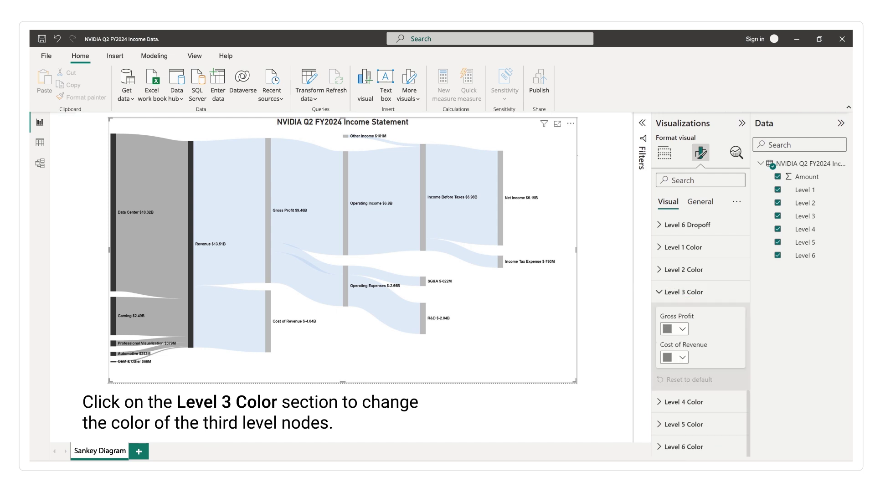
left_click(666, 329)
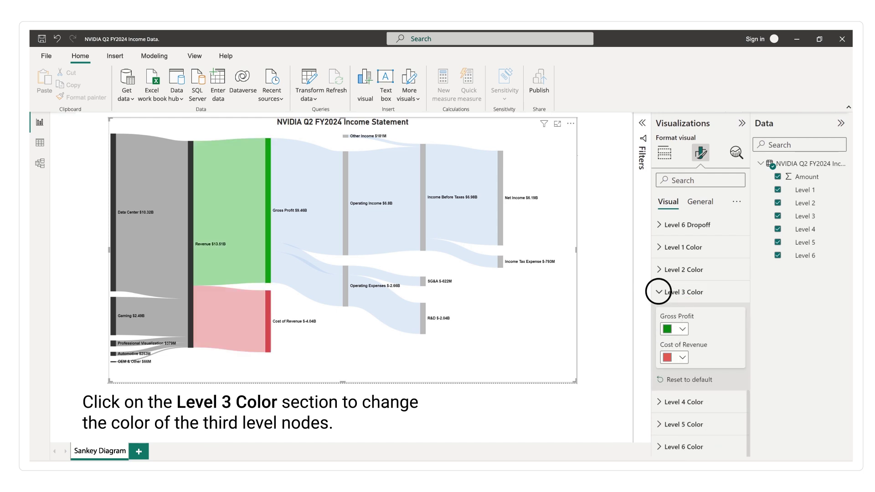
left_click(657, 291)
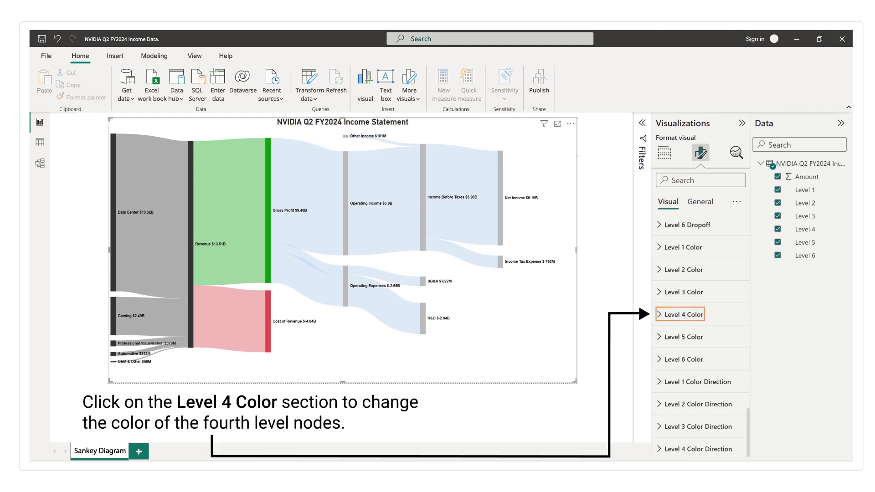
left_click(658, 315)
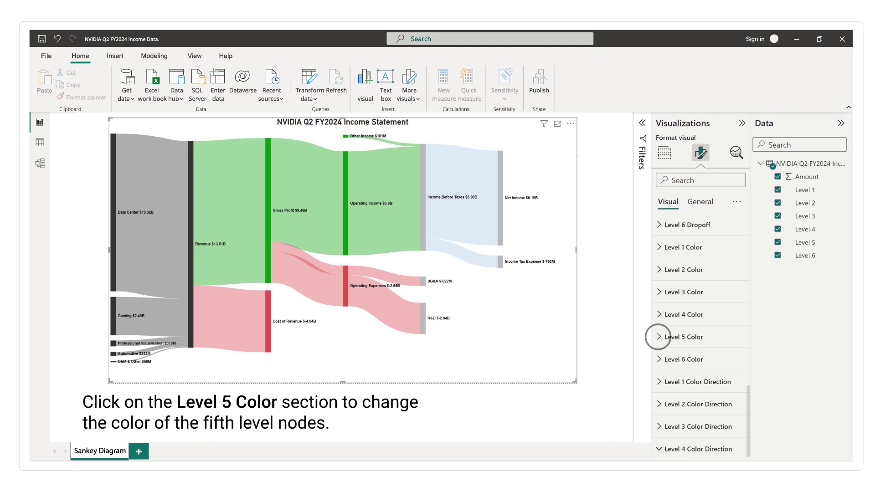
Check the Level 5 colours, then make Net Income green and Income Tax Expense red at Level 6.
left_click(658, 337)
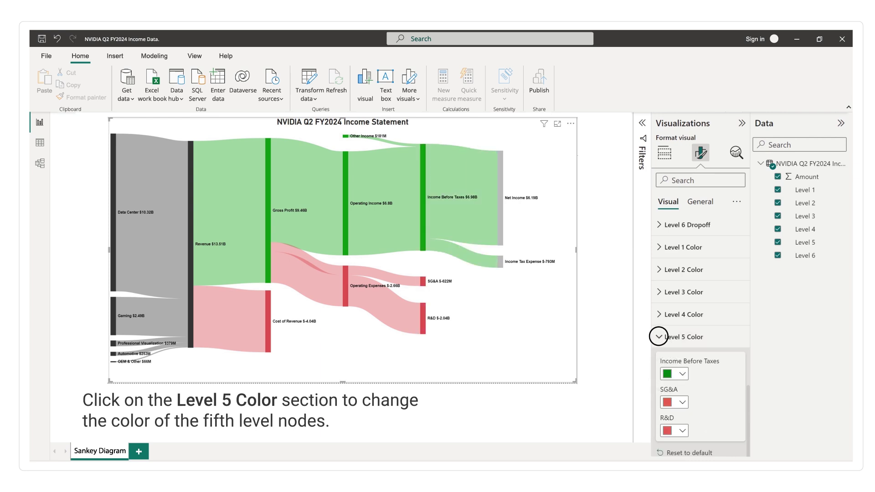
left_click(658, 337)
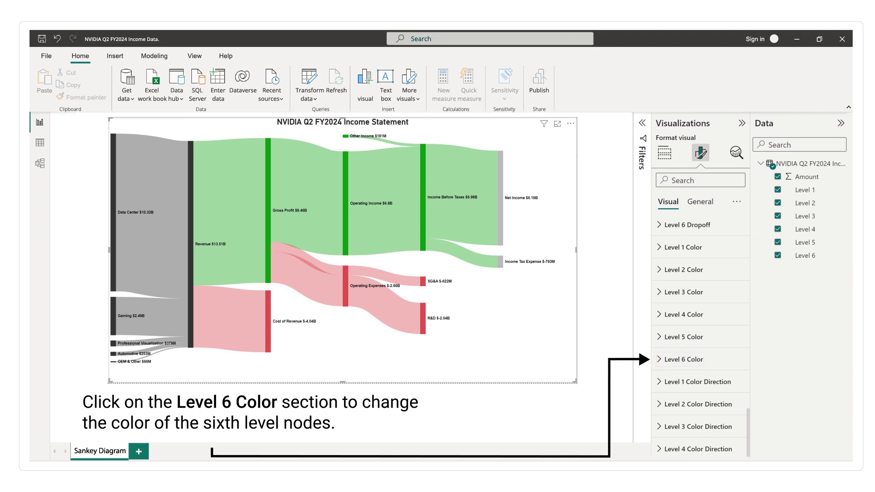
left_click(658, 359)
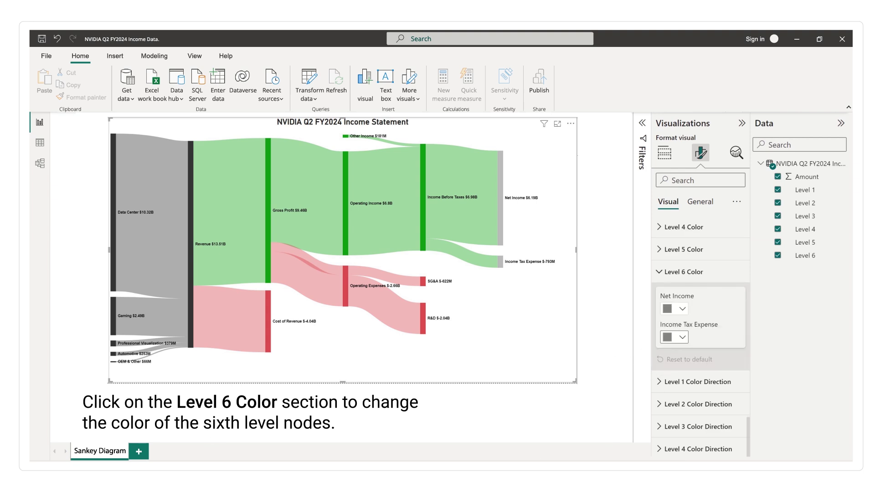
left_click(667, 309)
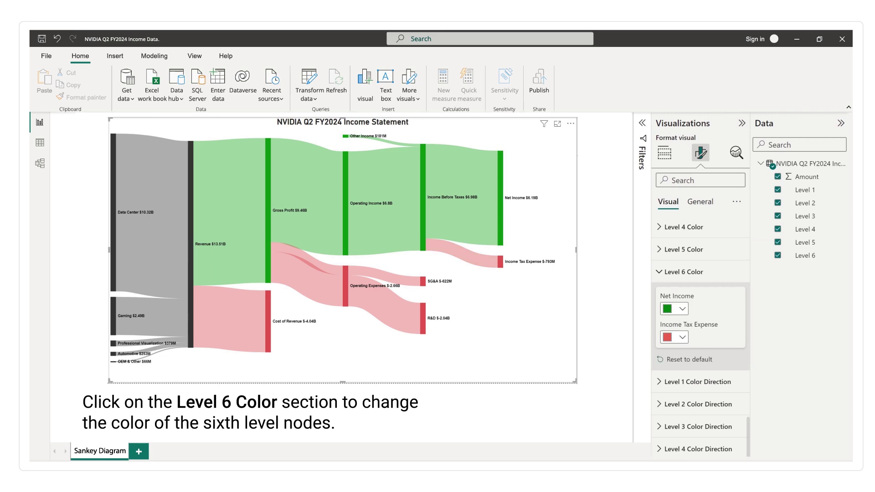